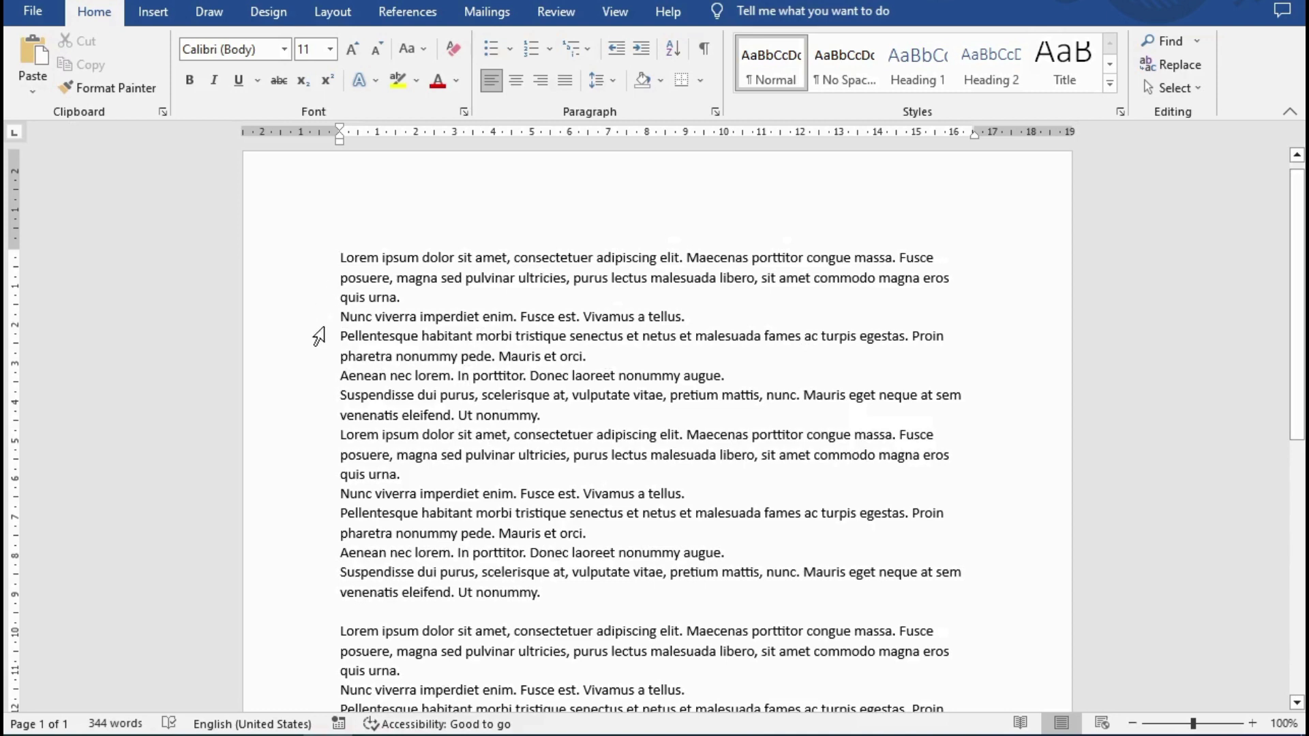
Step: Lay out the second Lorem ipsum block in two columns and justify its text
drag(304, 448, 550, 604)
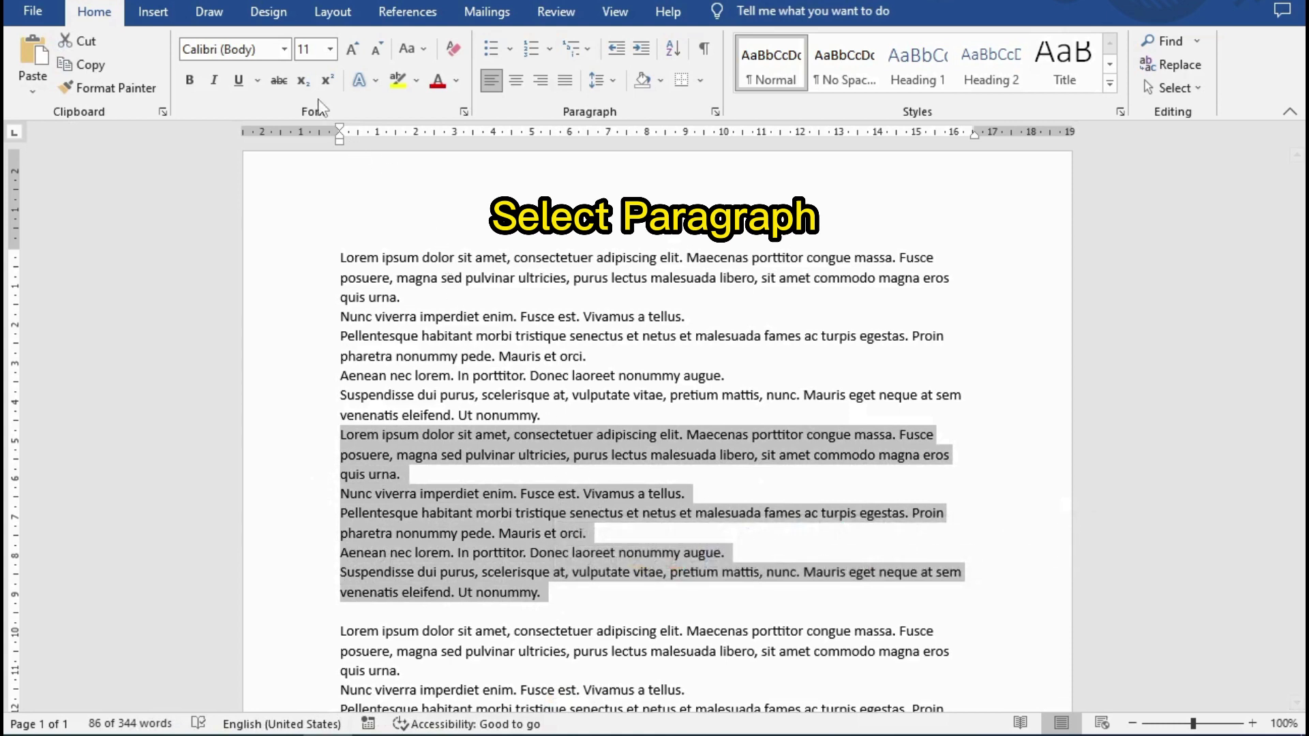
click(345, 15)
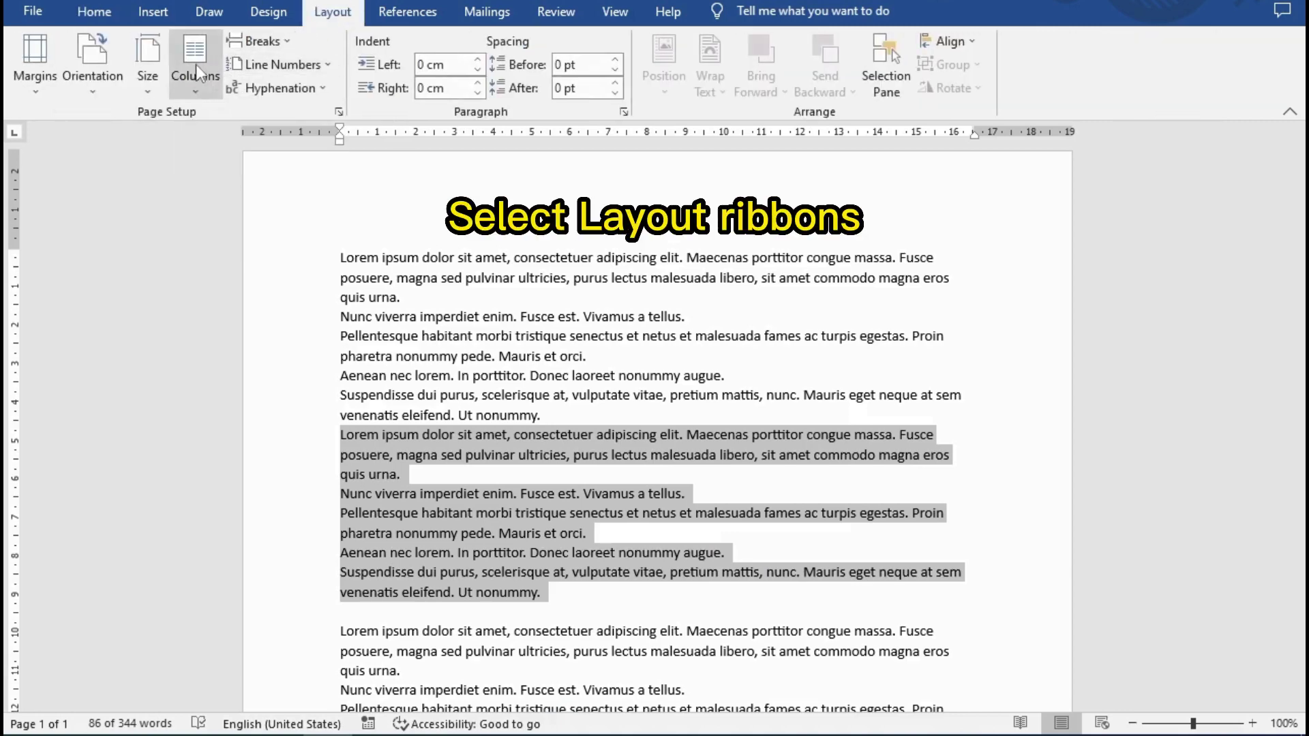
click(196, 68)
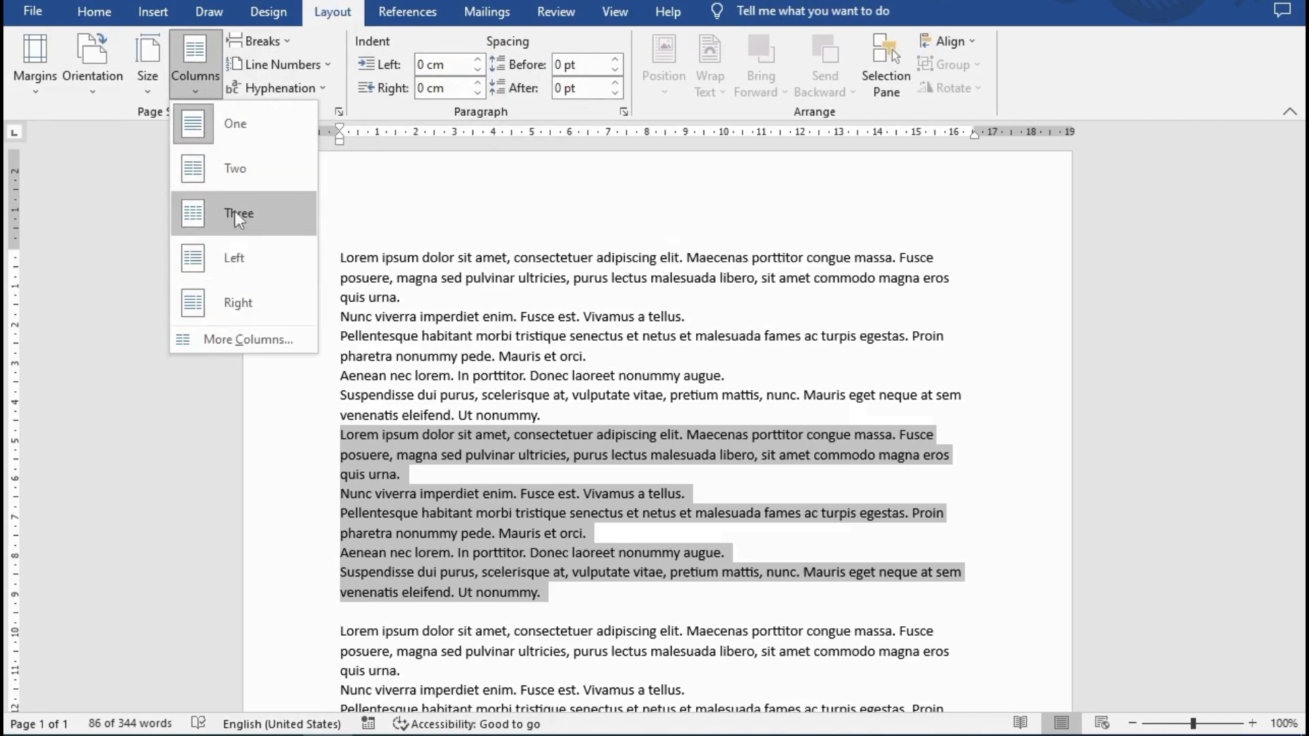
click(240, 171)
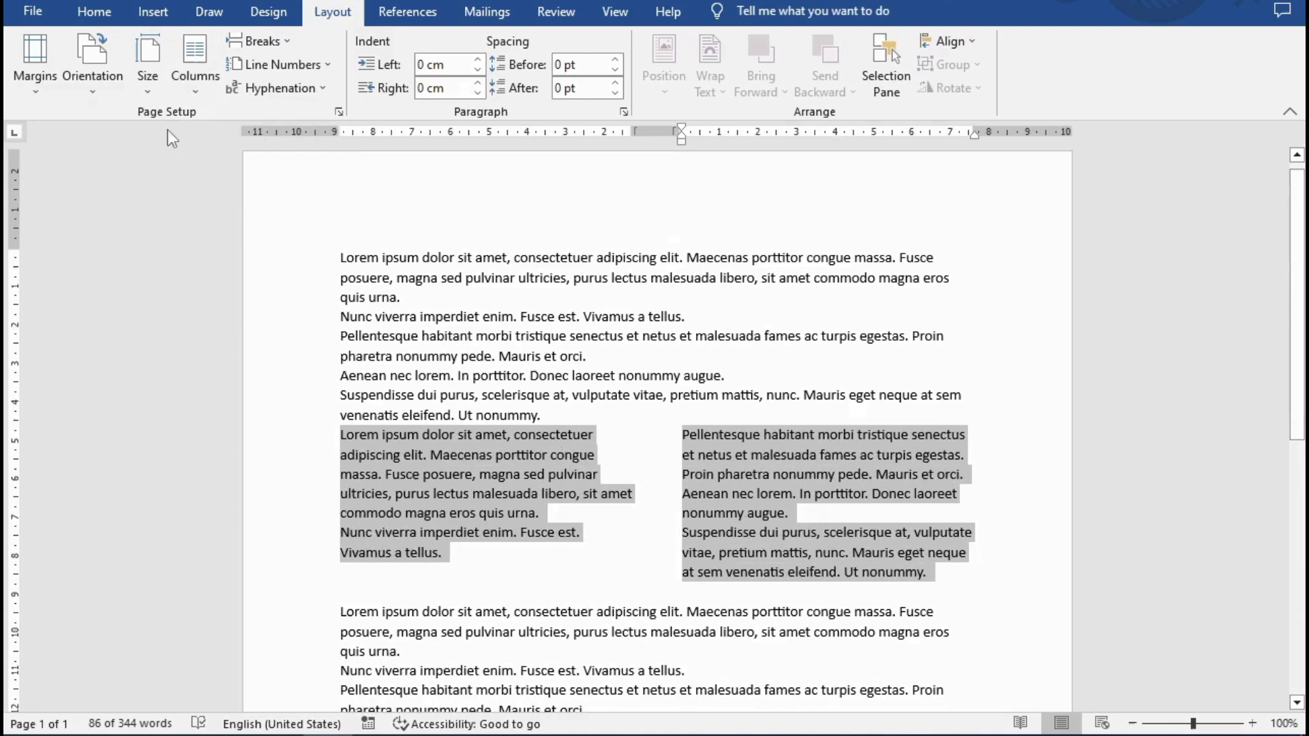
click(100, 20)
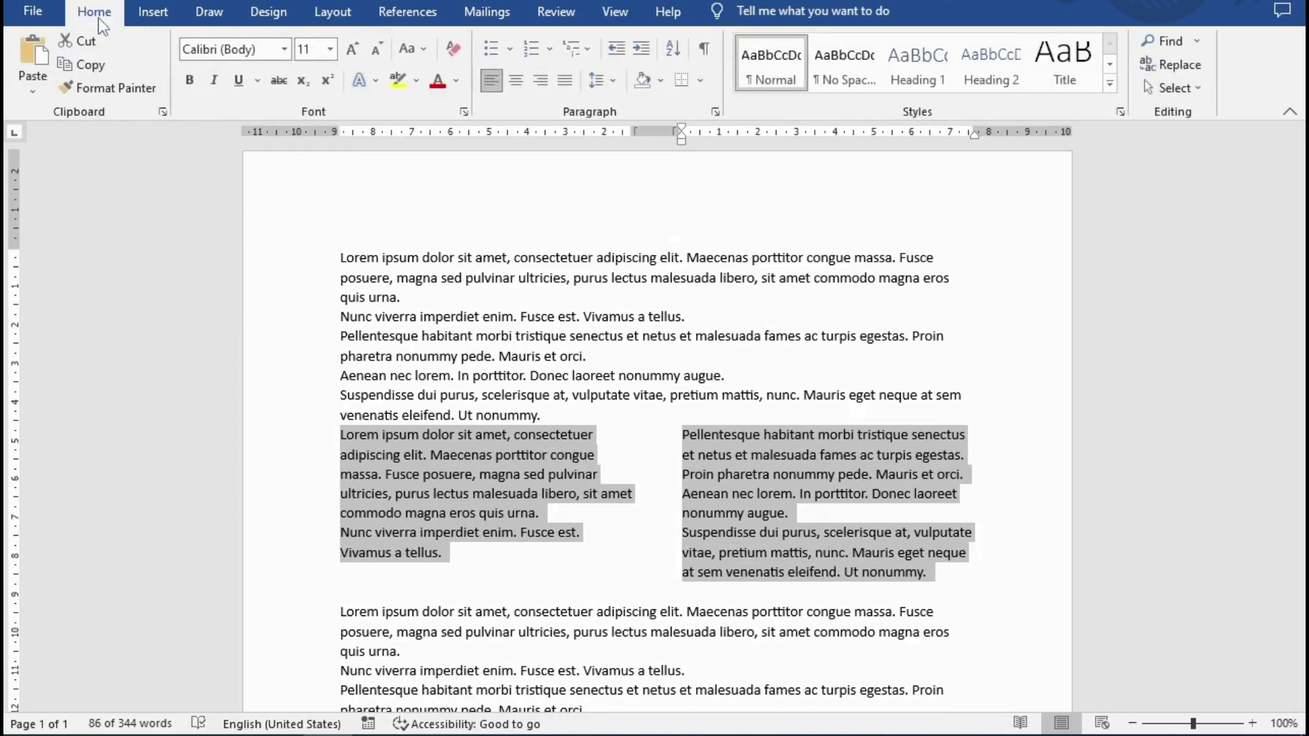
click(566, 81)
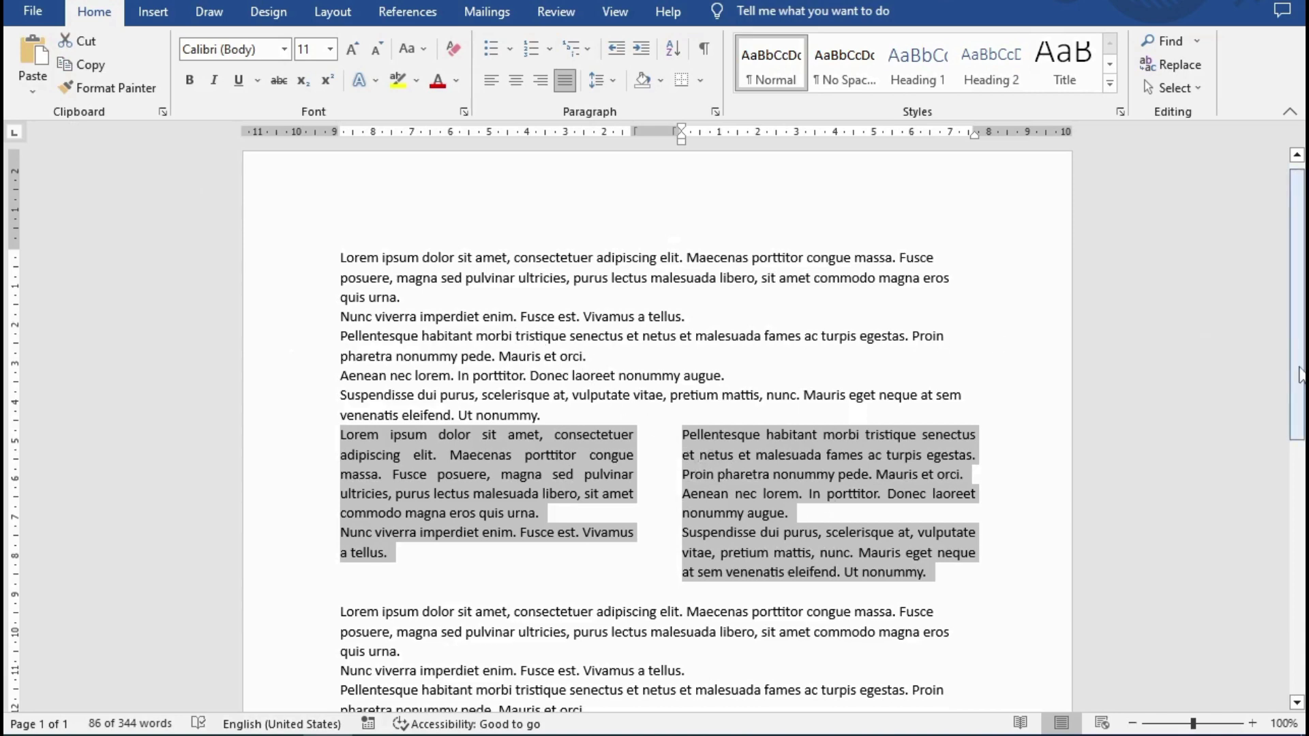
Step: Lay out the next full-width Lorem ipsum block, directly below the two-column text, in three columns
drag(1292, 366, 1282, 467)
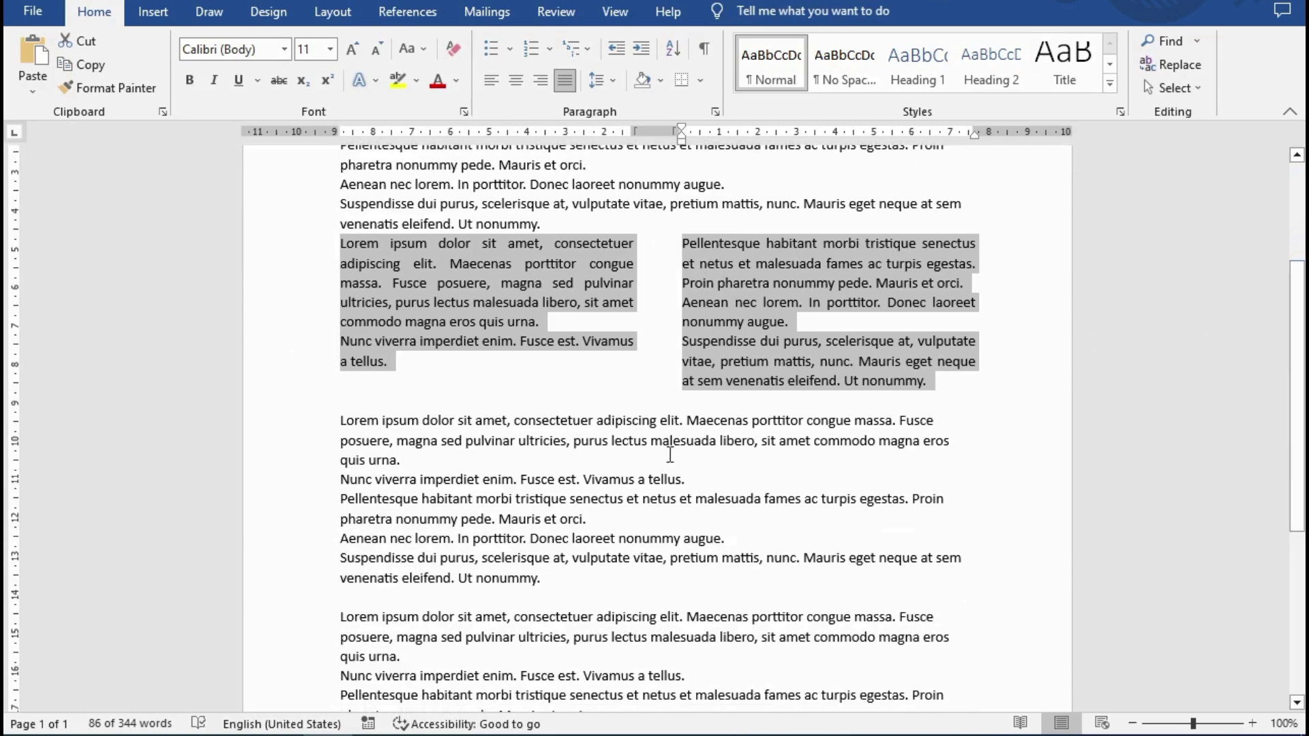
drag(360, 424, 587, 581)
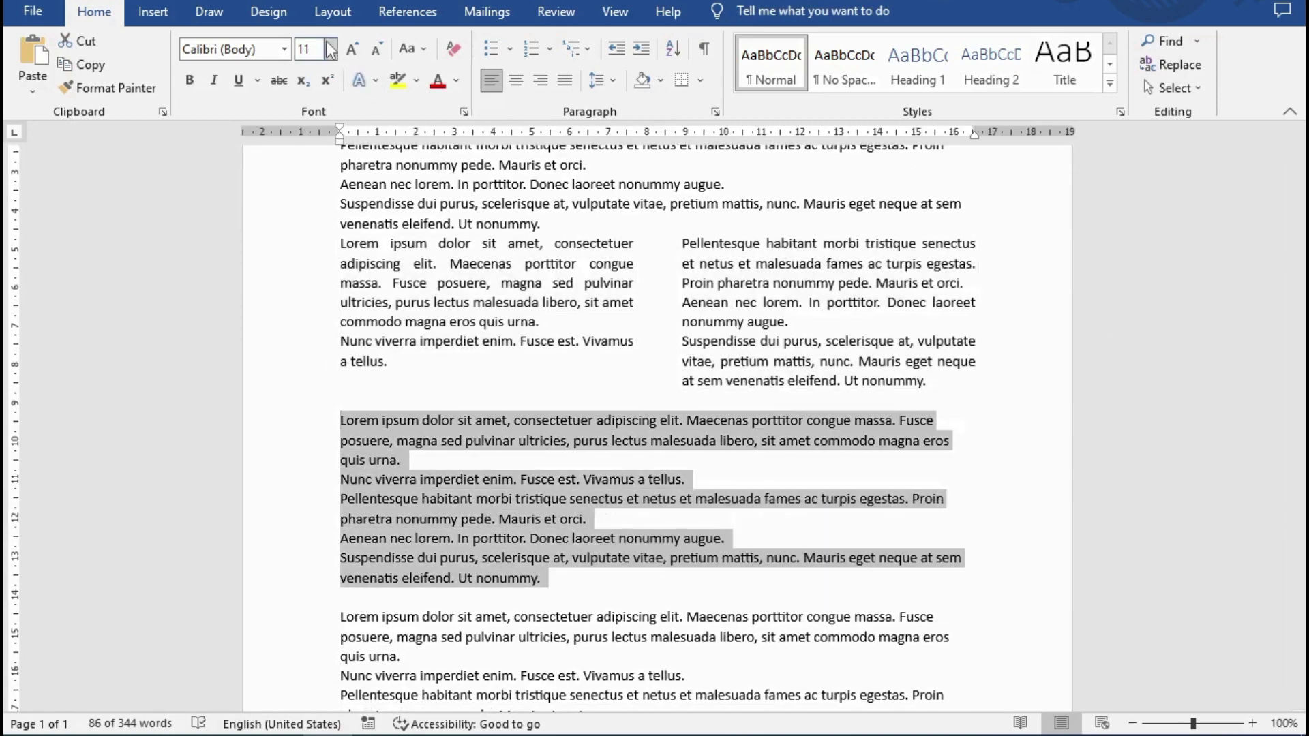
click(330, 12)
click(202, 84)
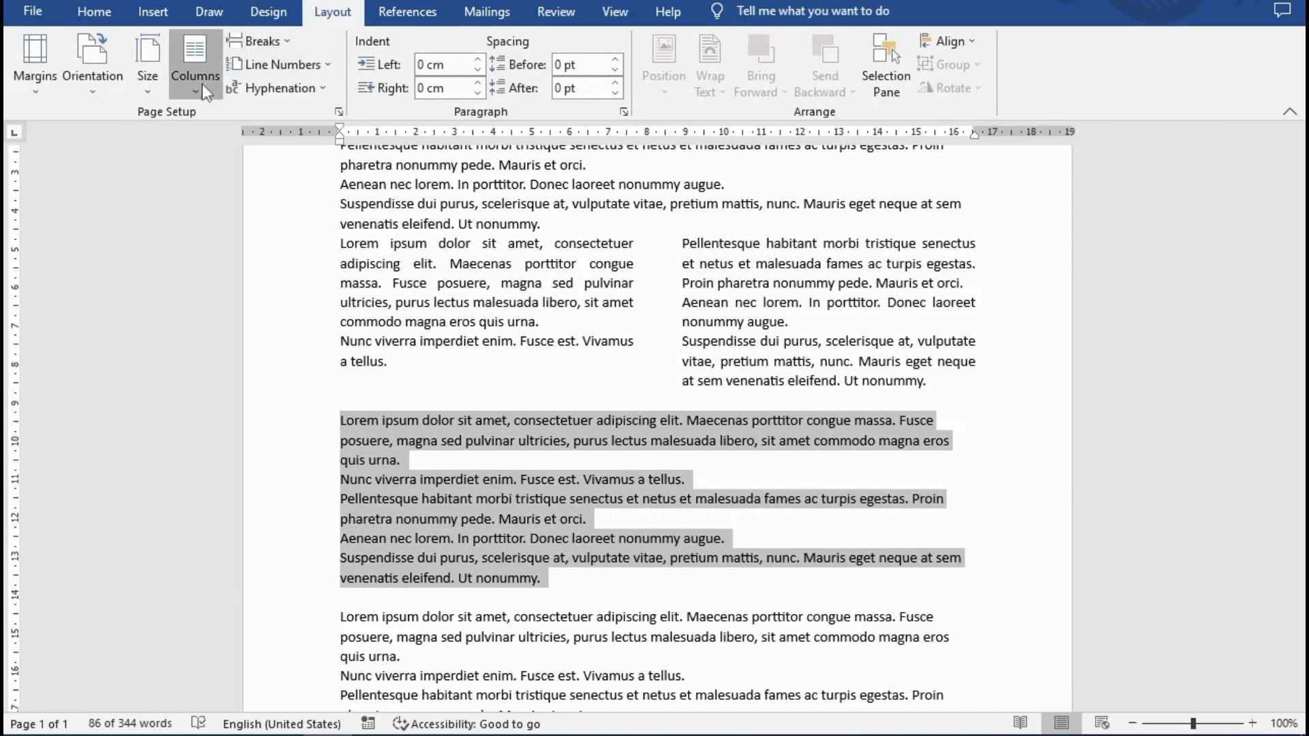
click(195, 218)
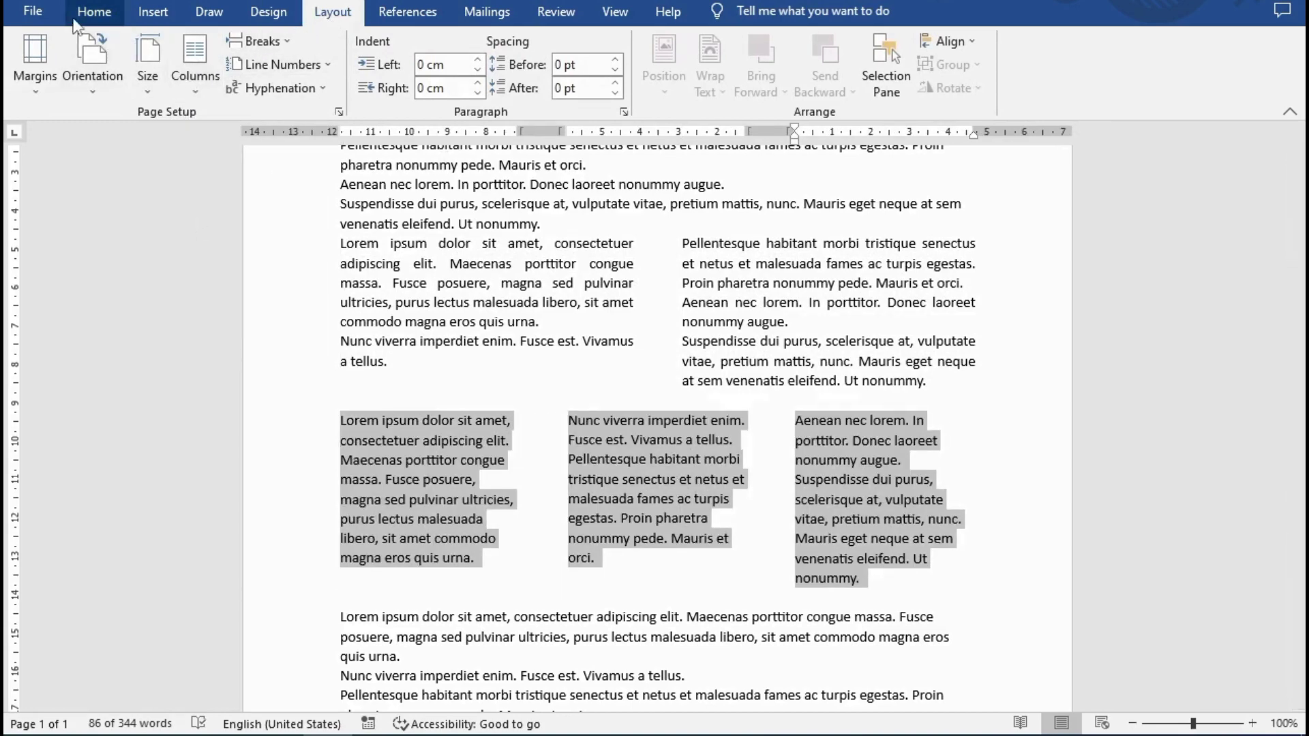
Step: Justify the text of the three-column block
click(34, 13)
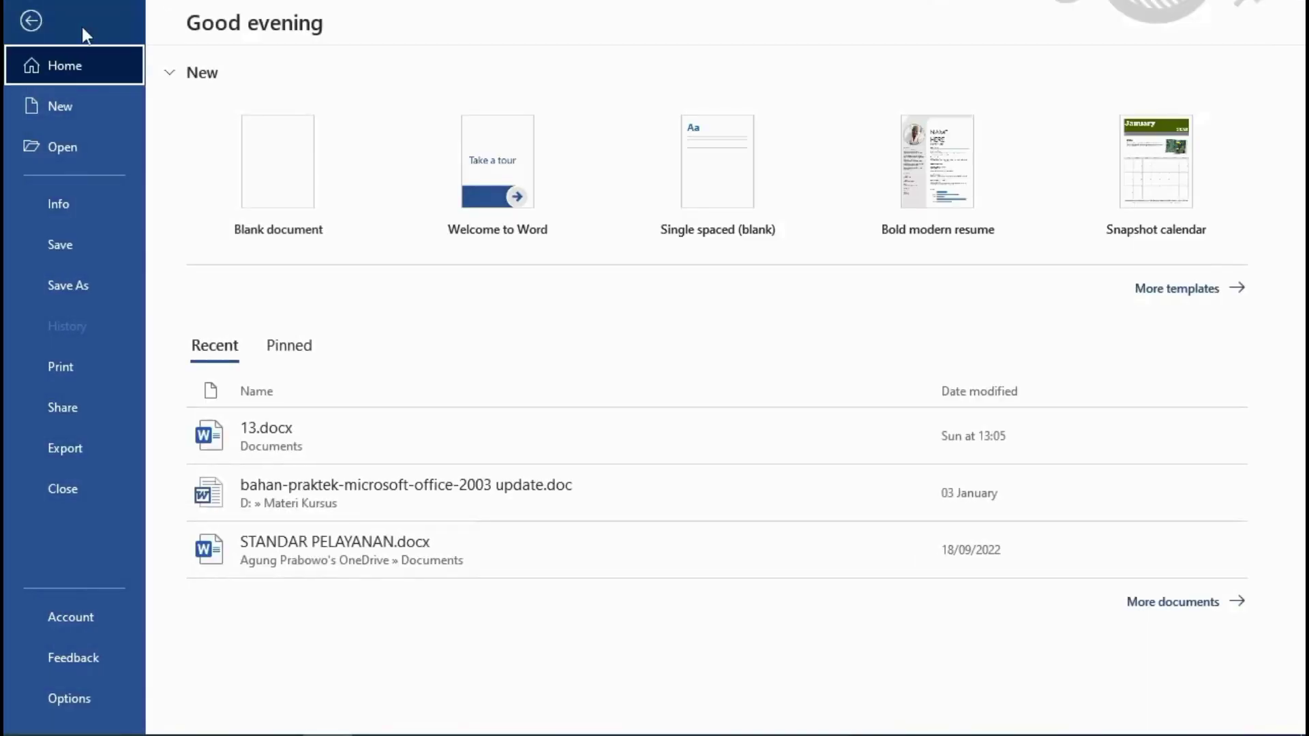
click(32, 20)
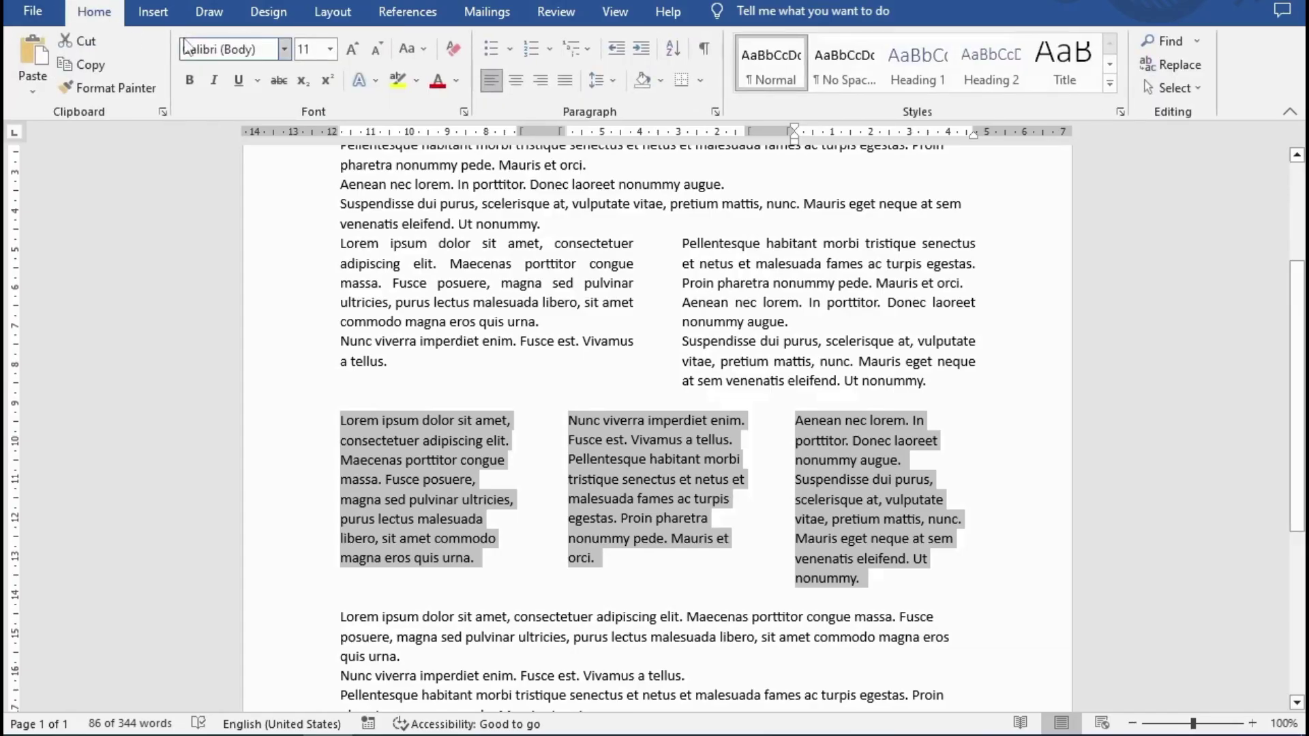
click(565, 80)
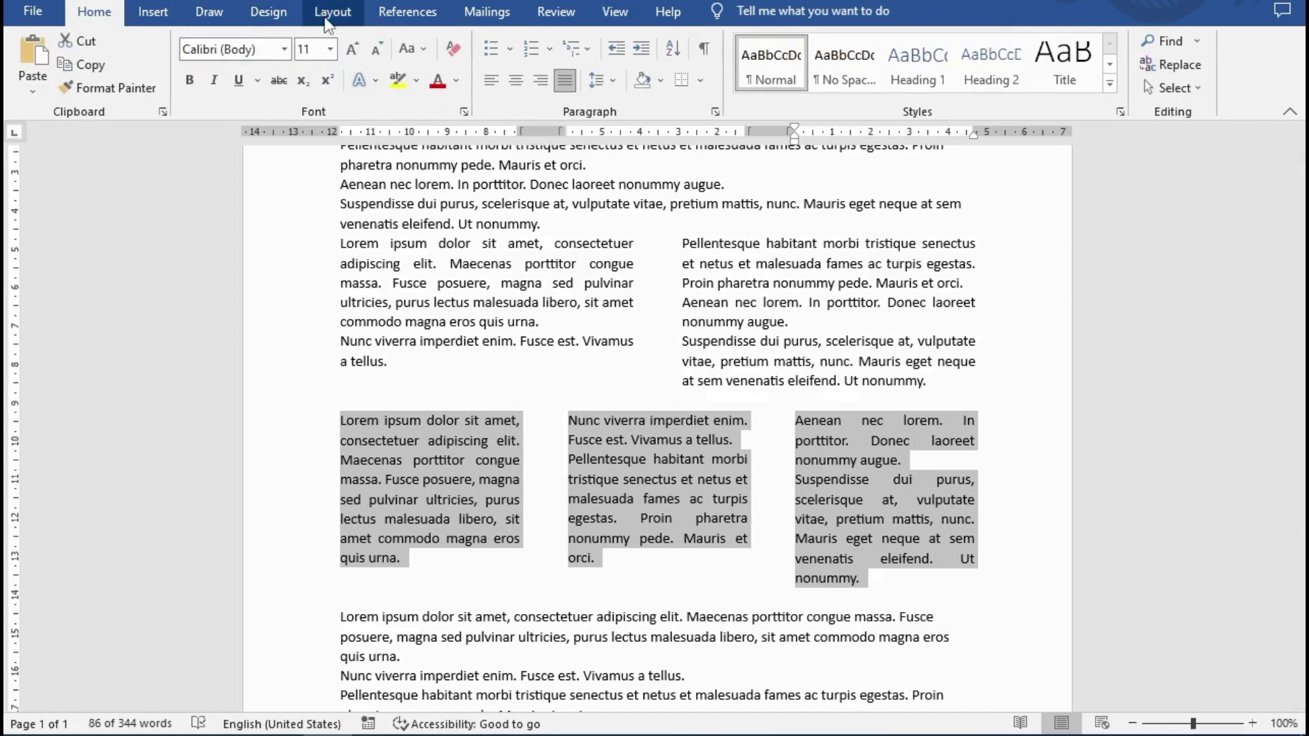
Step: Set the number of columns to 4 for the selected three-column block
click(330, 14)
click(206, 88)
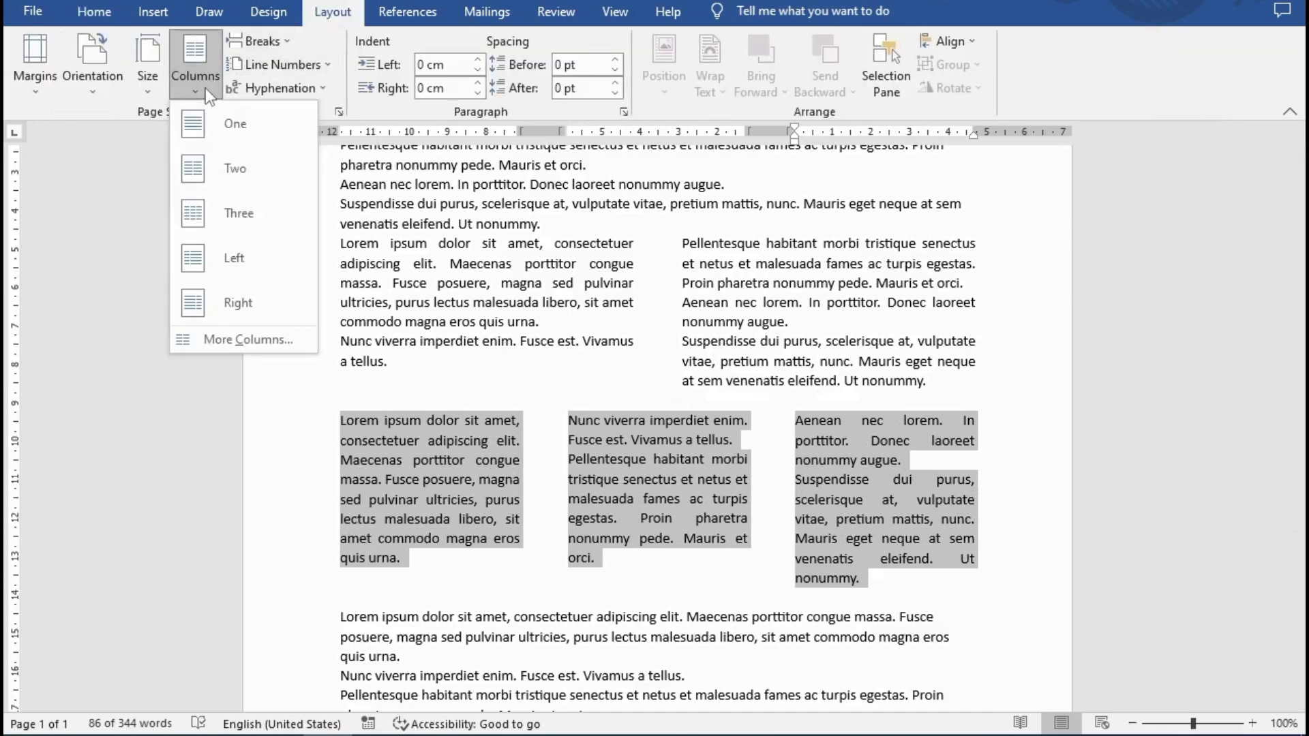
click(260, 339)
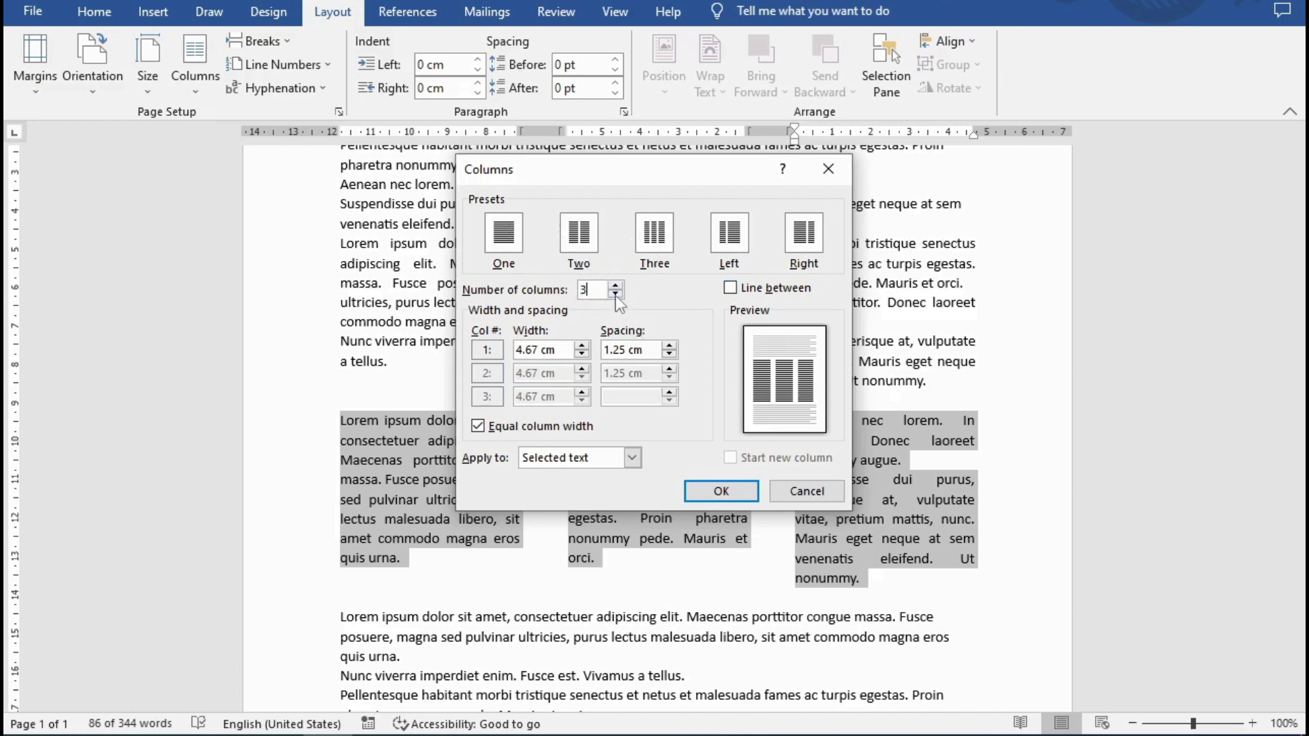
click(616, 287)
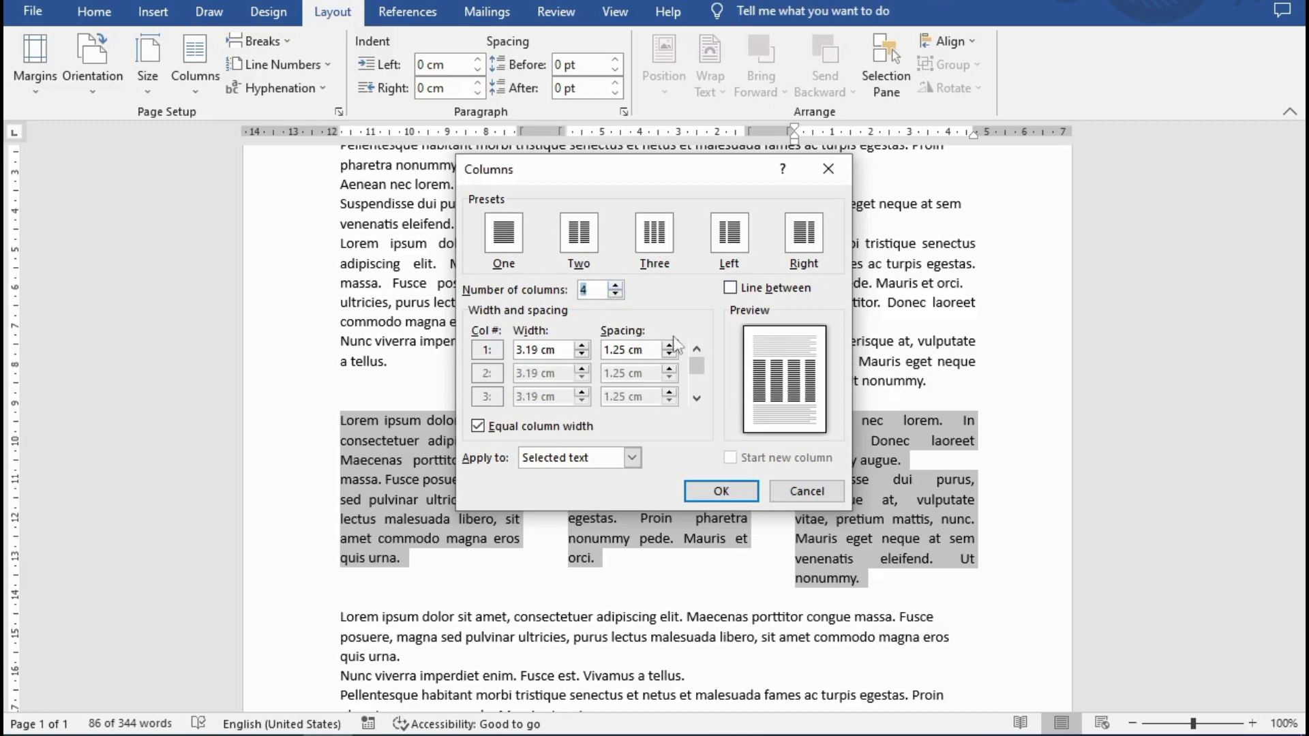
click(722, 497)
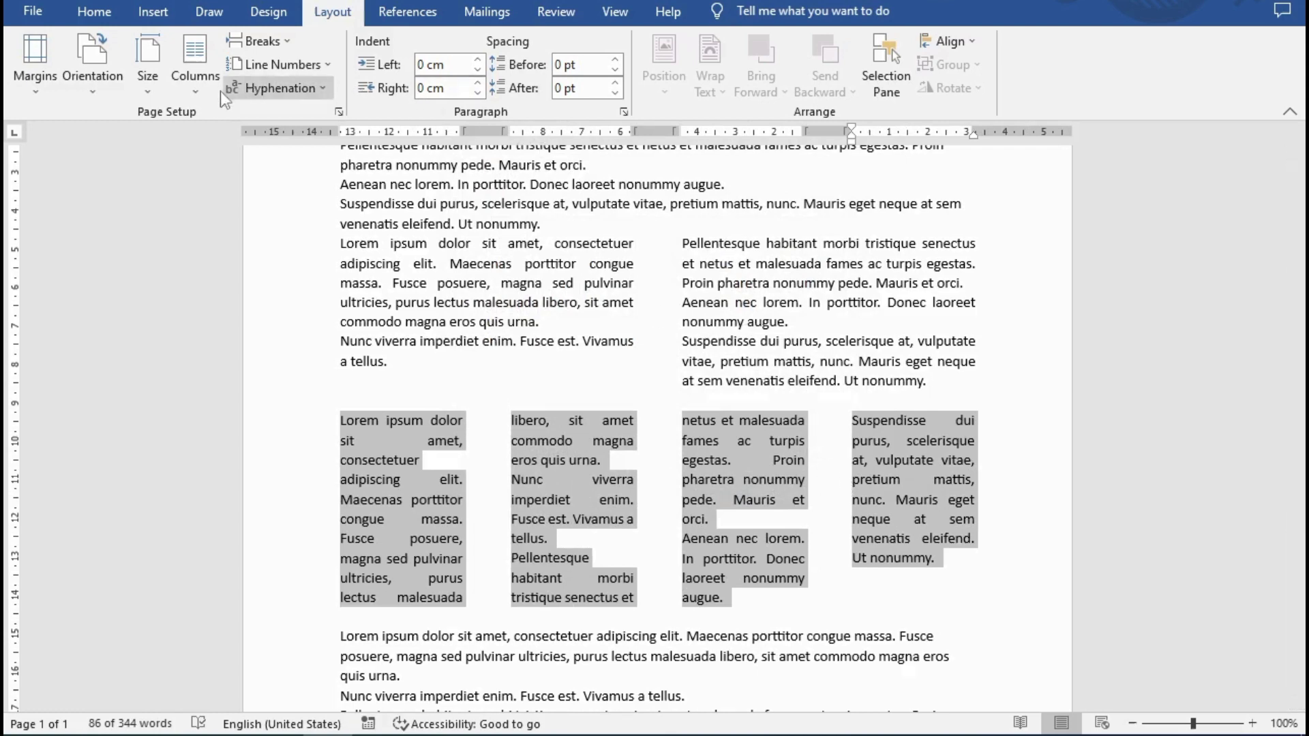
Step: Add separator lines between the columns of the selected four-column block
click(199, 93)
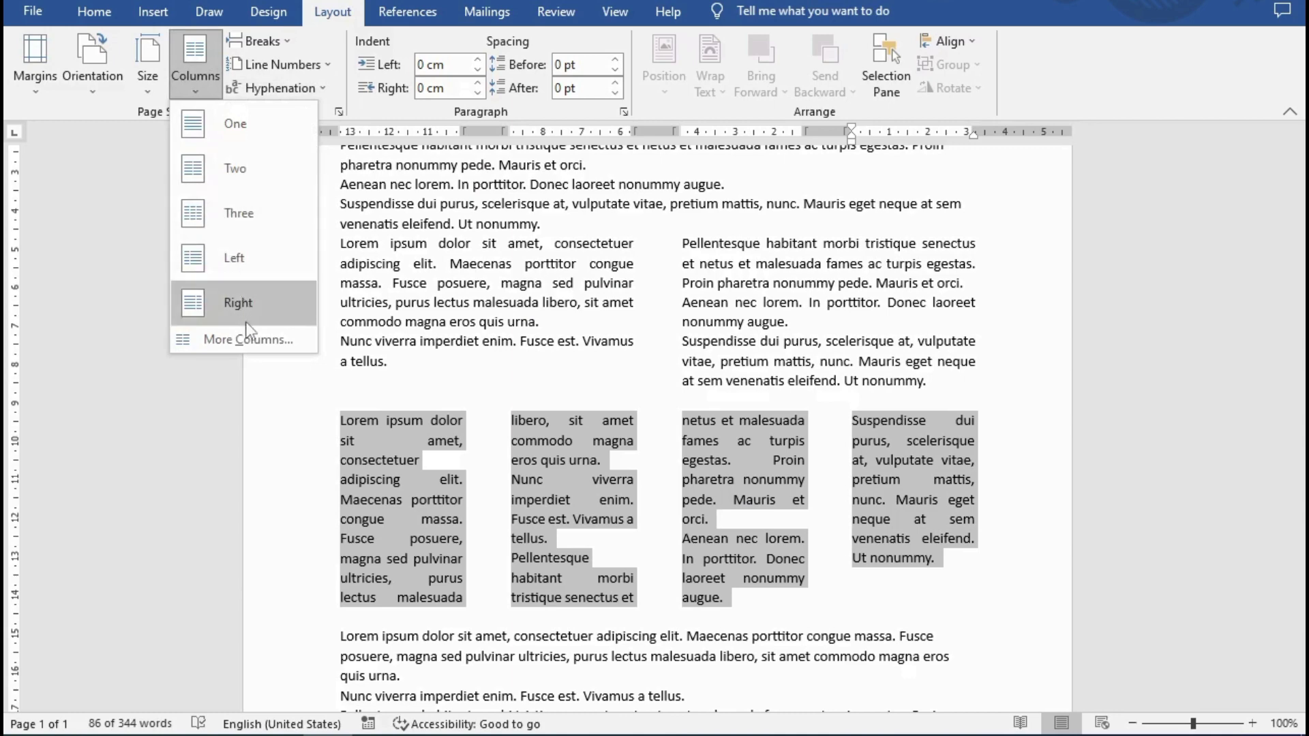
click(248, 339)
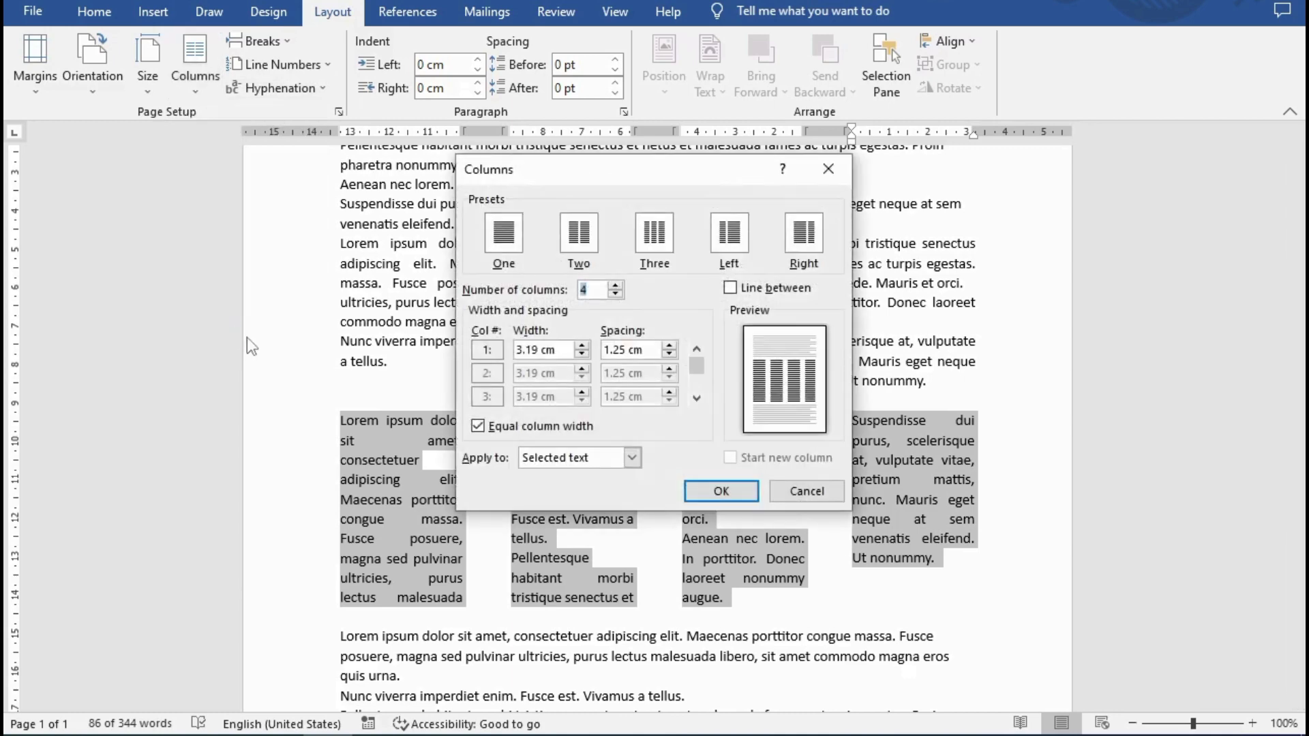
click(731, 288)
click(730, 289)
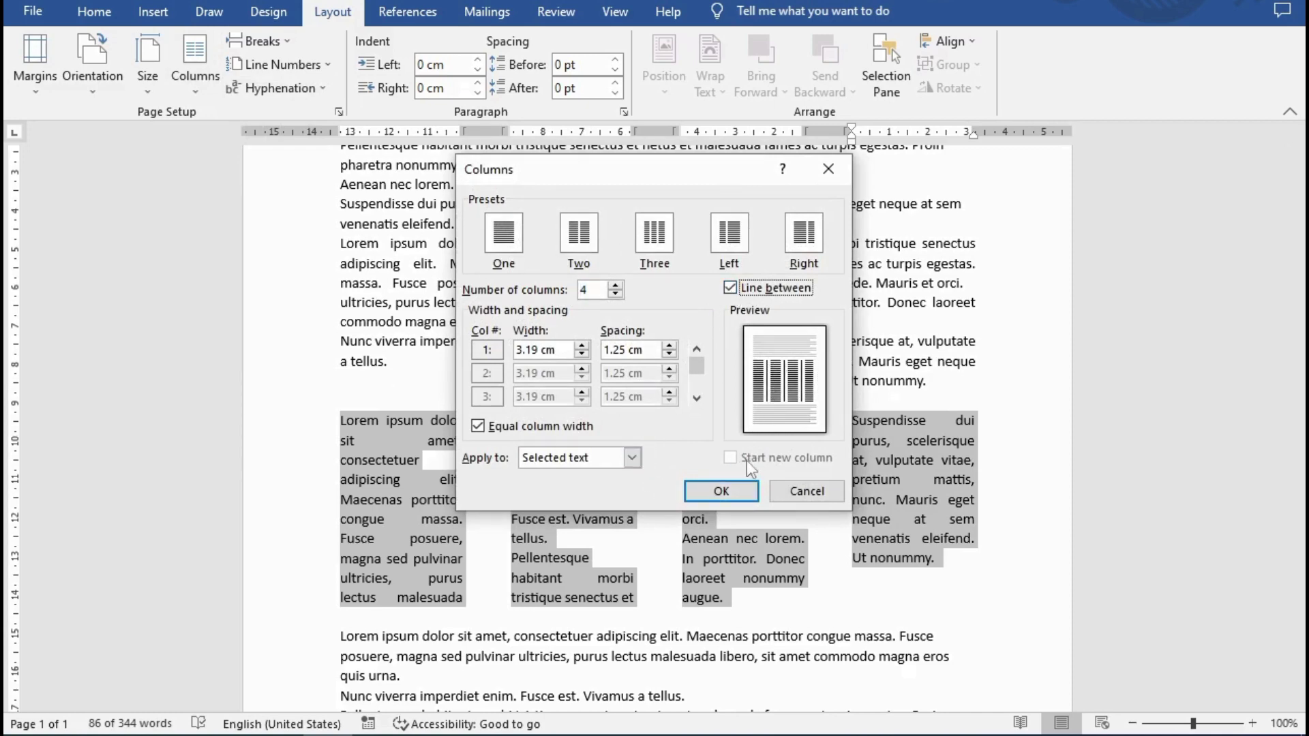
click(742, 487)
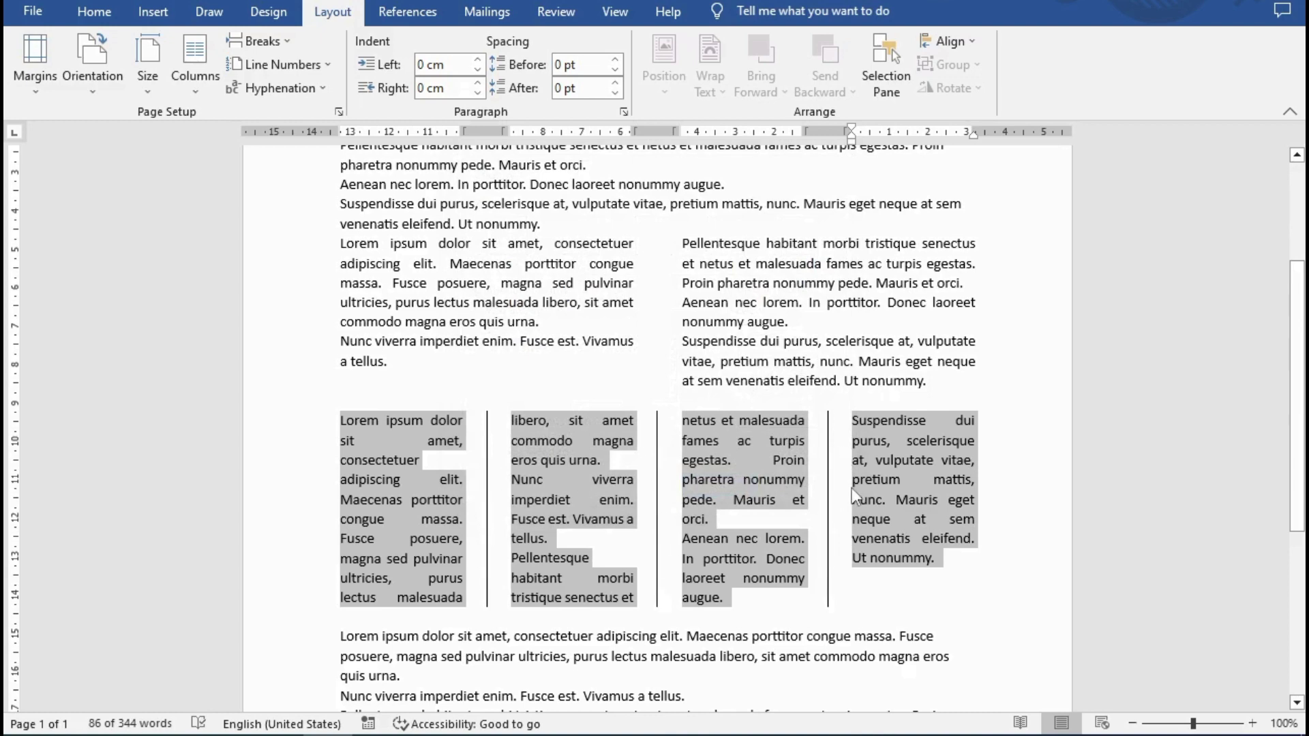
Step: Turn off equal column width for the four-column block and set column 1's spacing to 1 cm
click(199, 91)
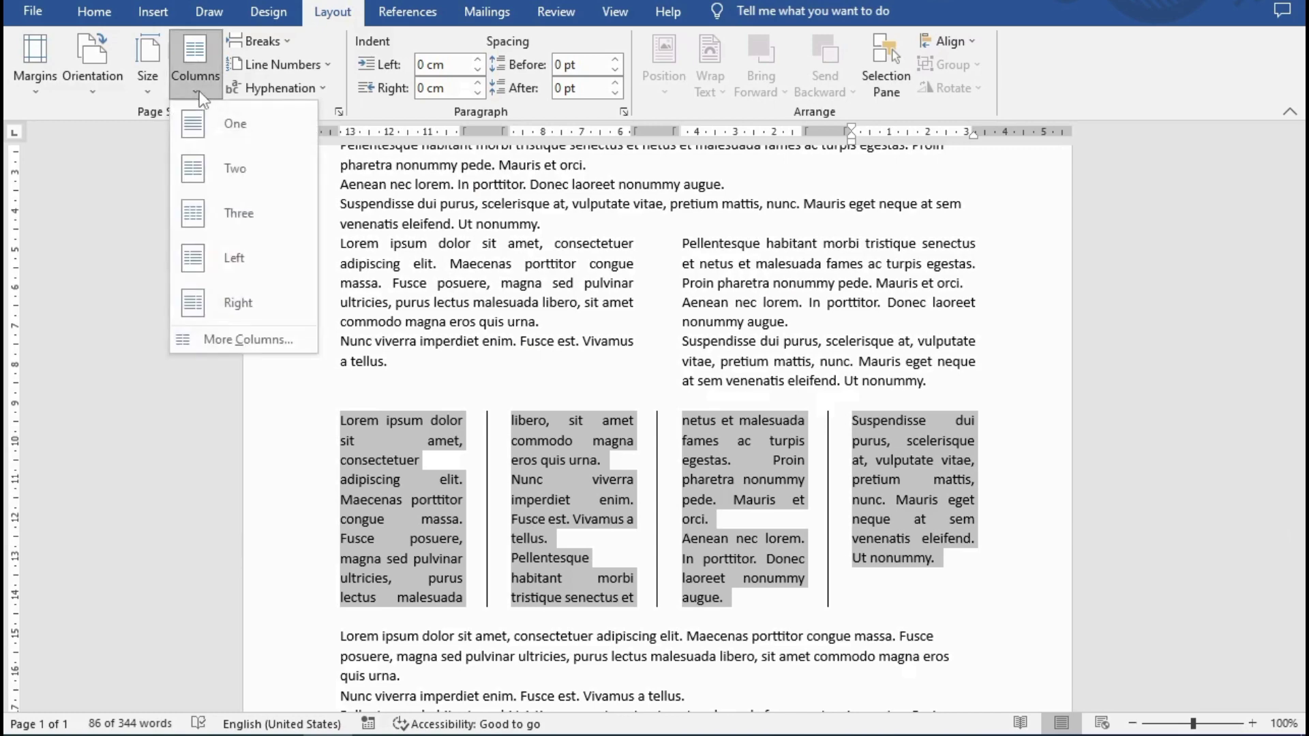
click(215, 339)
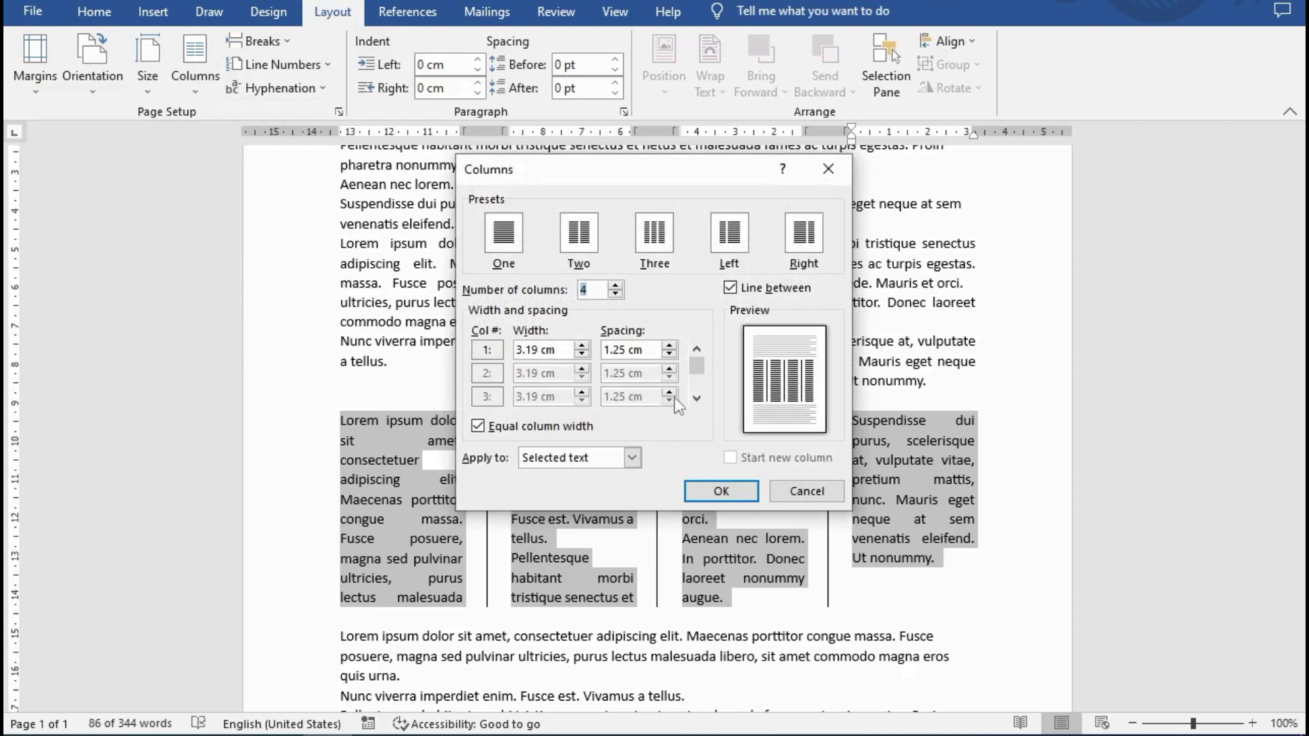
click(480, 431)
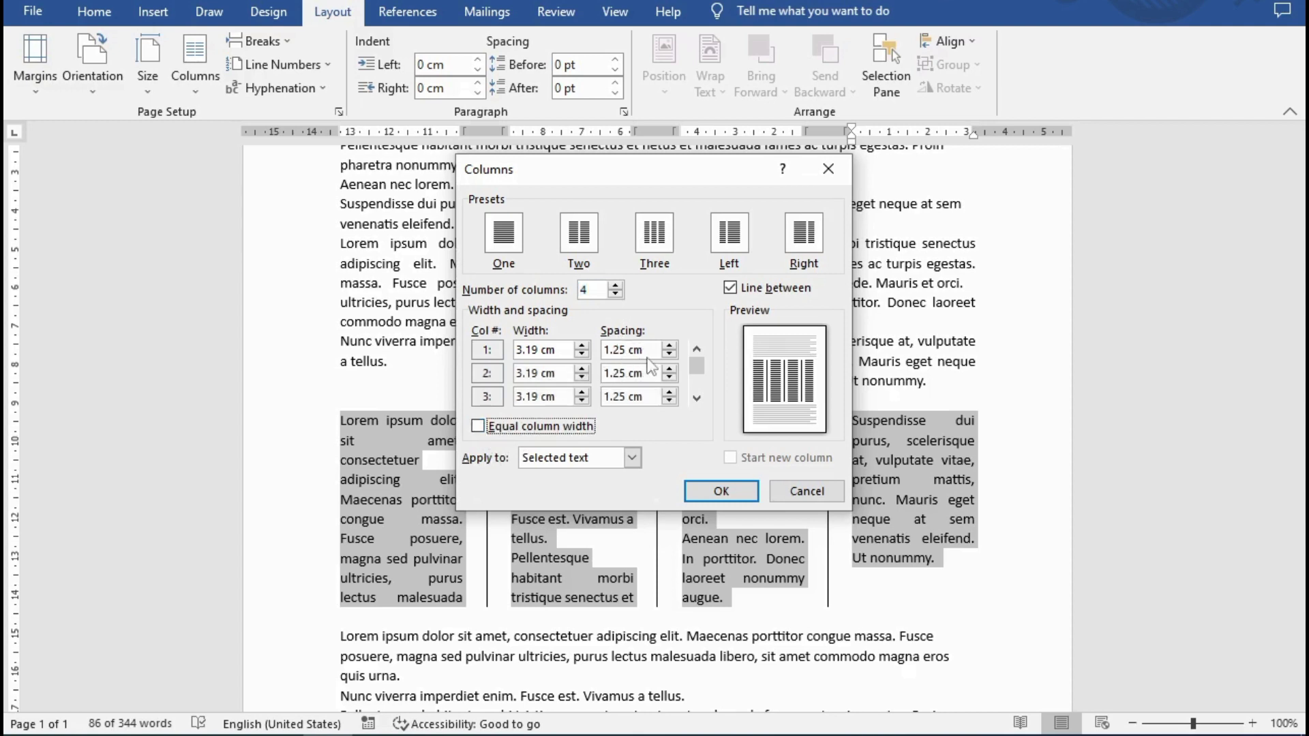
click(669, 354)
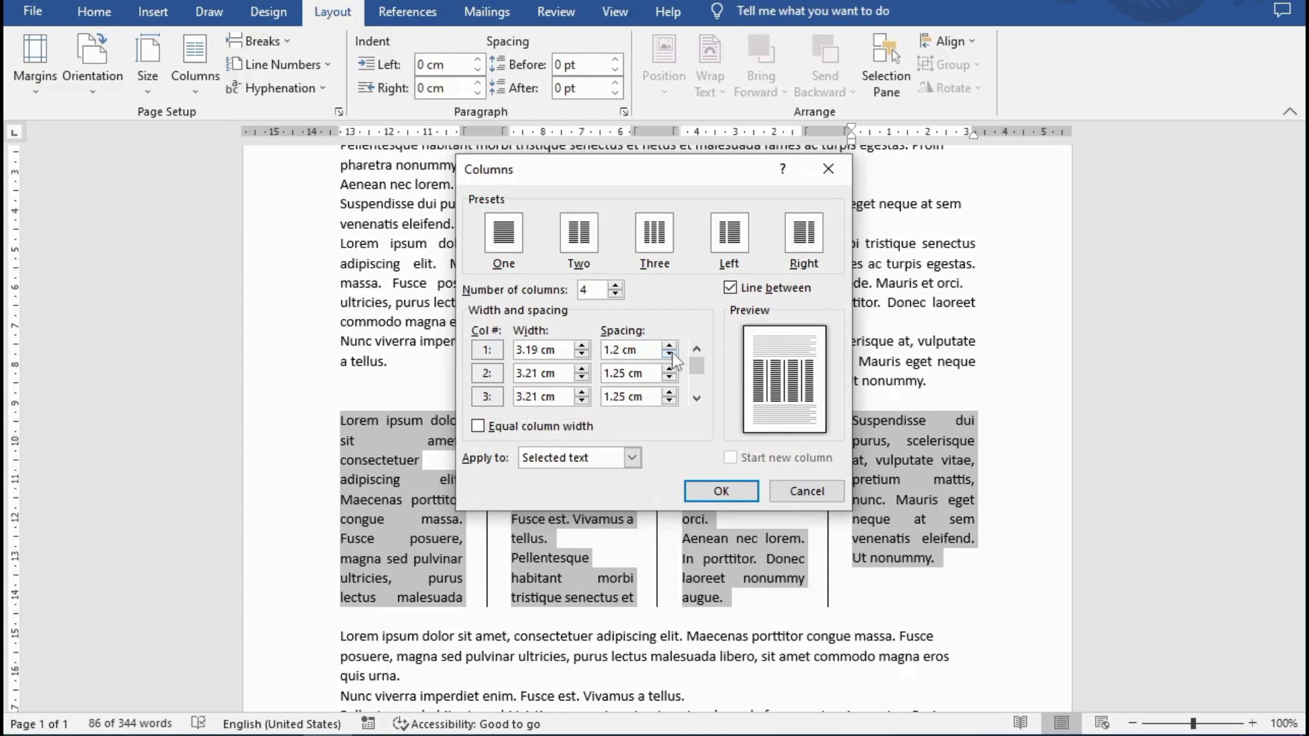
click(672, 356)
click(674, 357)
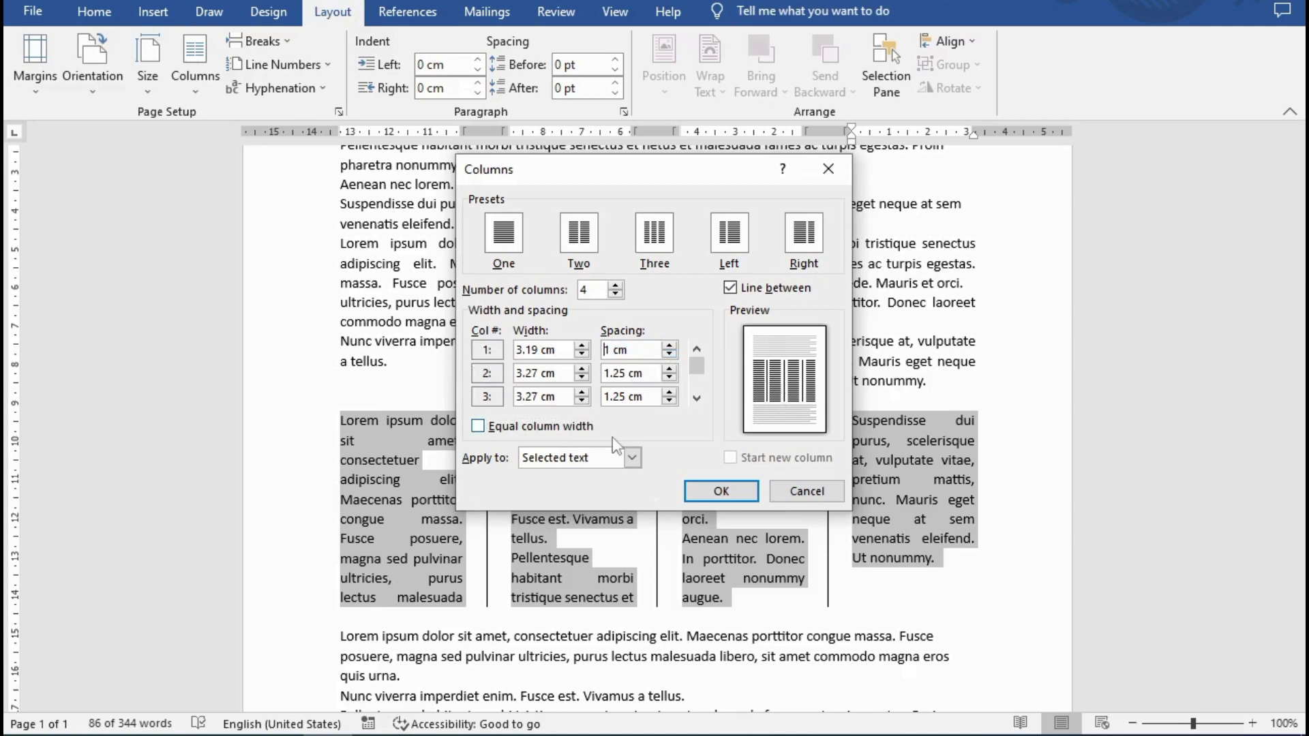
click(699, 486)
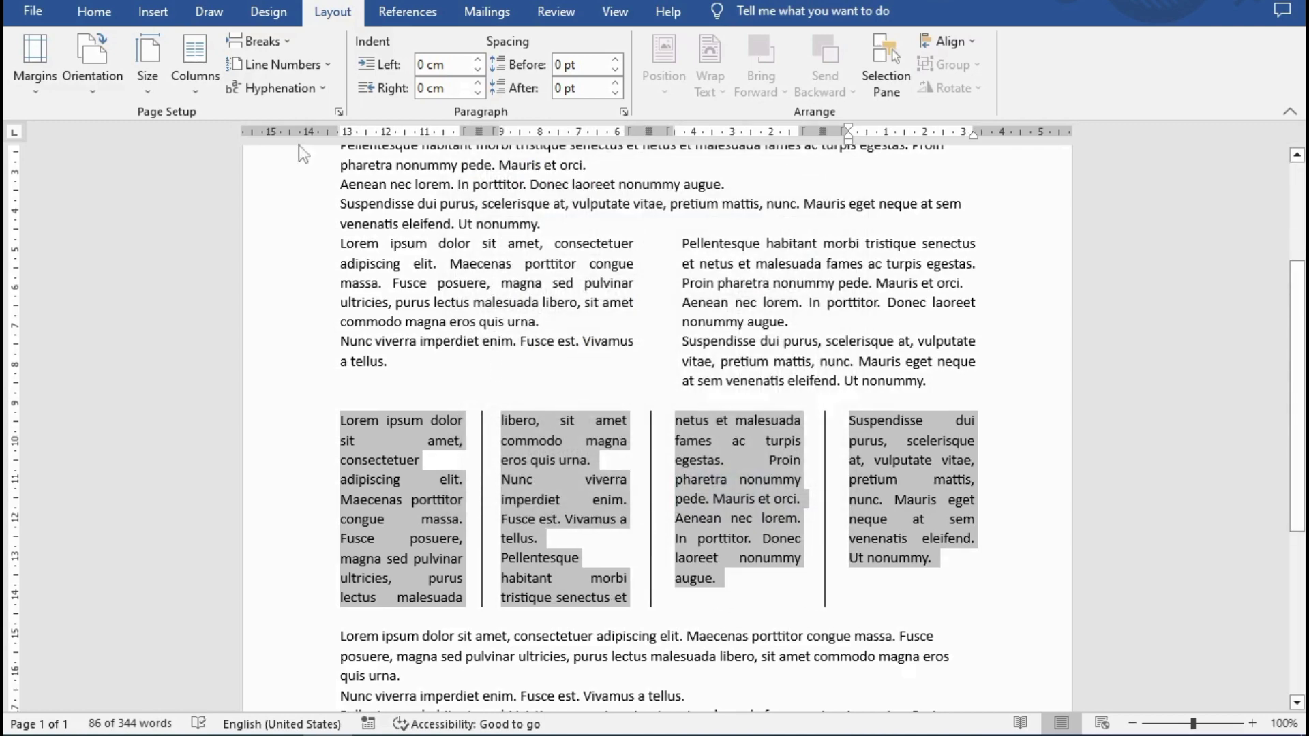
Step: Reopen the column settings of the four-column block and set column 1's spacing to 0.7 cm
click(206, 93)
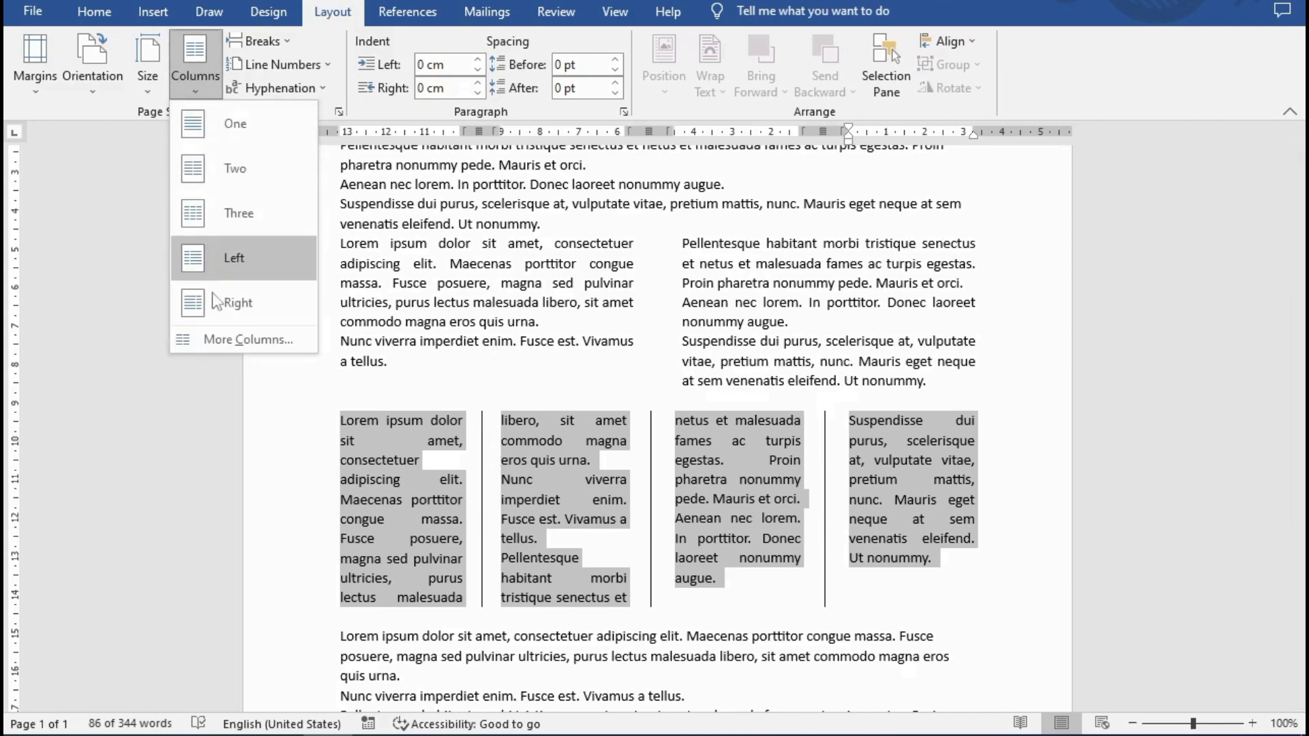
click(221, 341)
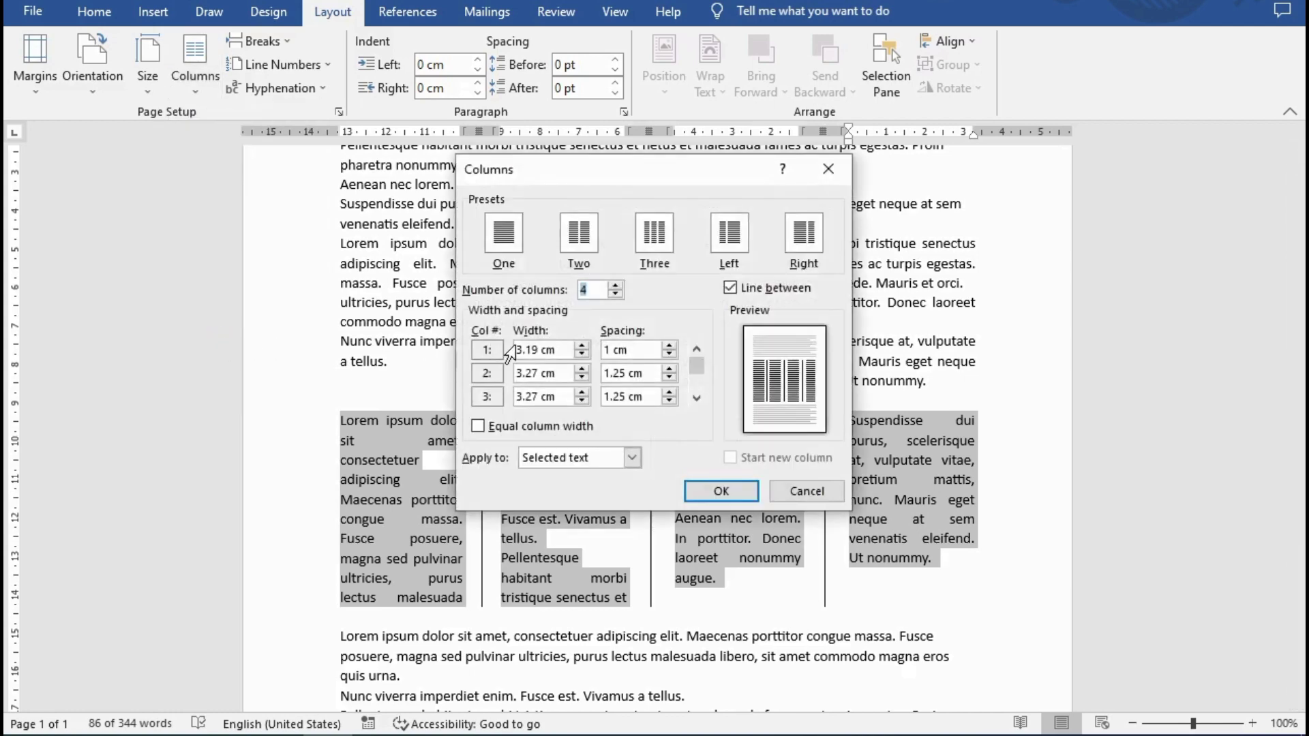
click(670, 353)
click(670, 353)
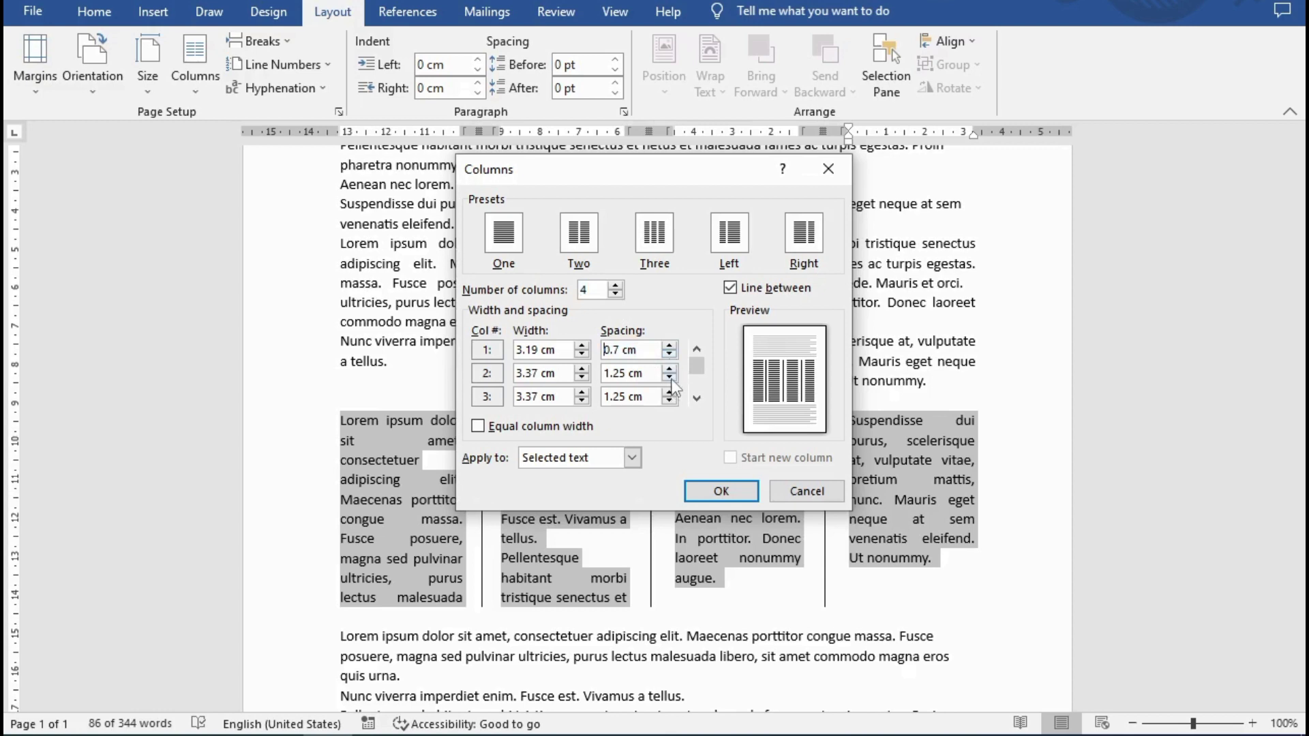
Step: Reduce column 3's spacing, apply the column settings to the selected block and deselect the text
click(696, 398)
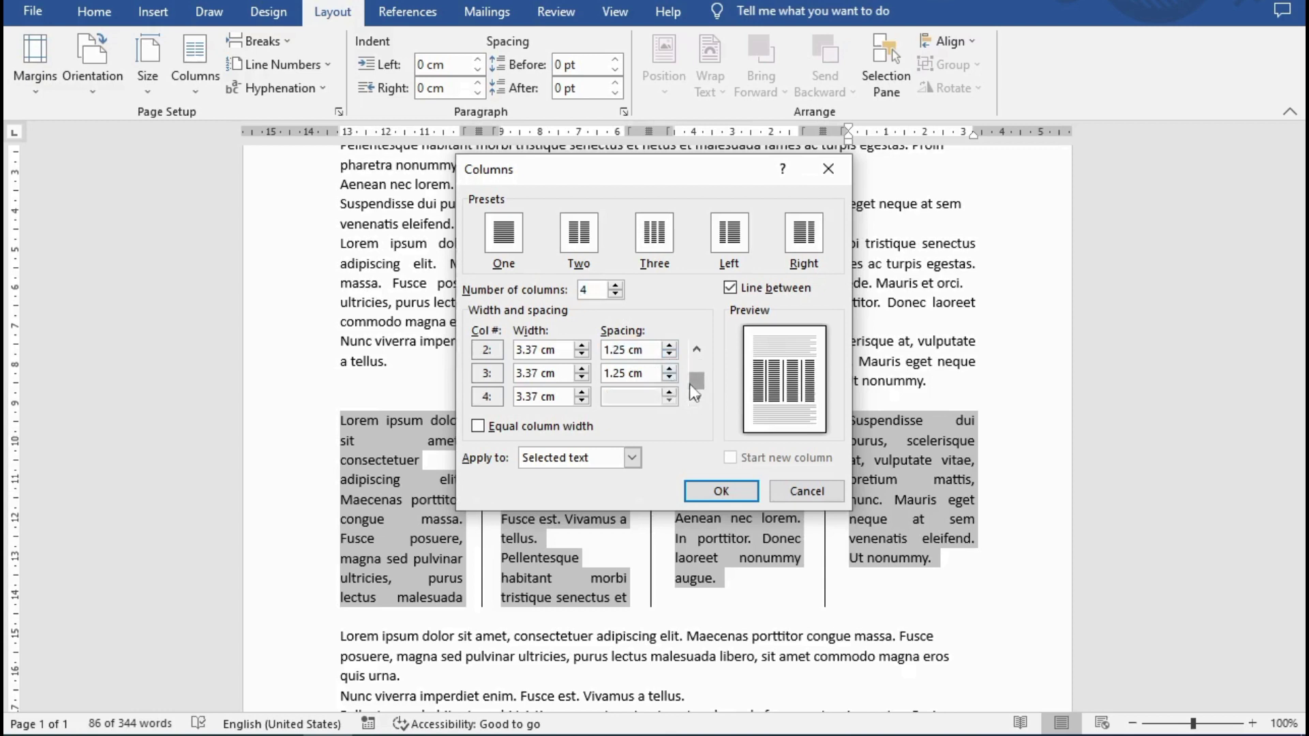
click(669, 377)
click(670, 377)
click(669, 377)
click(670, 377)
click(670, 377)
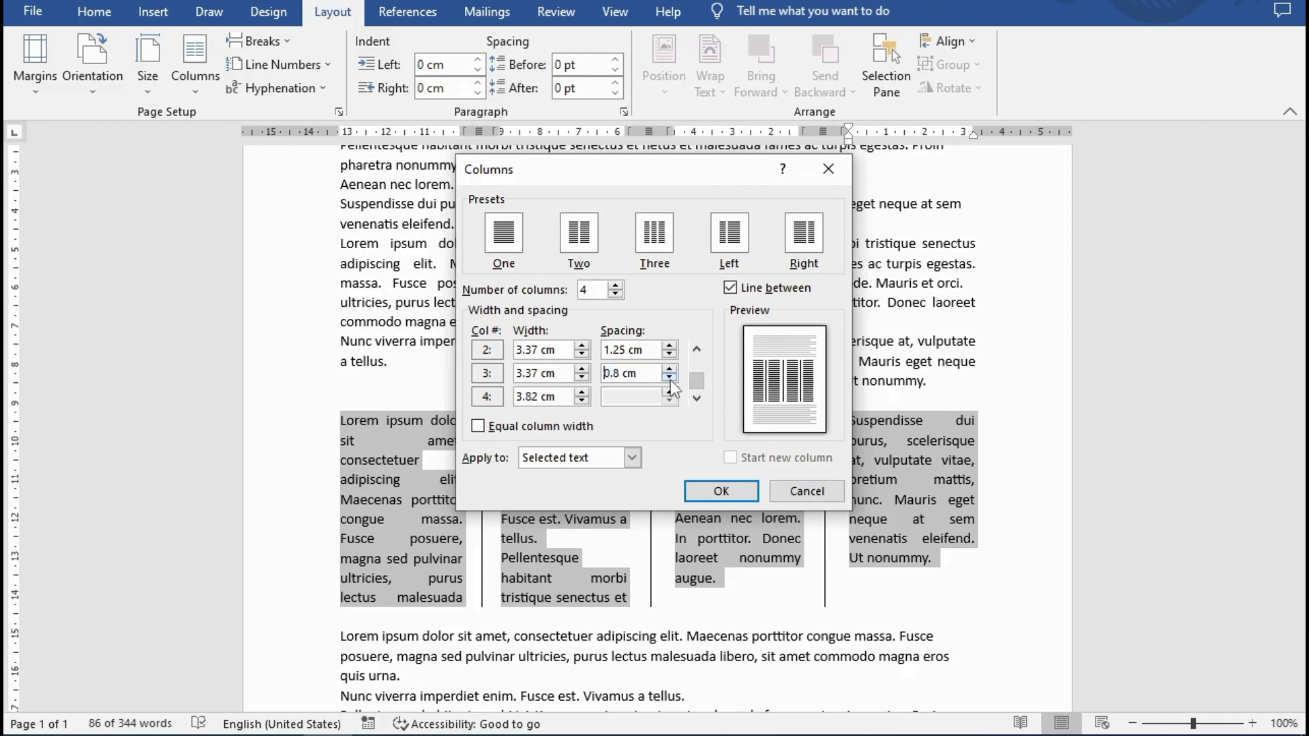
click(669, 377)
click(713, 489)
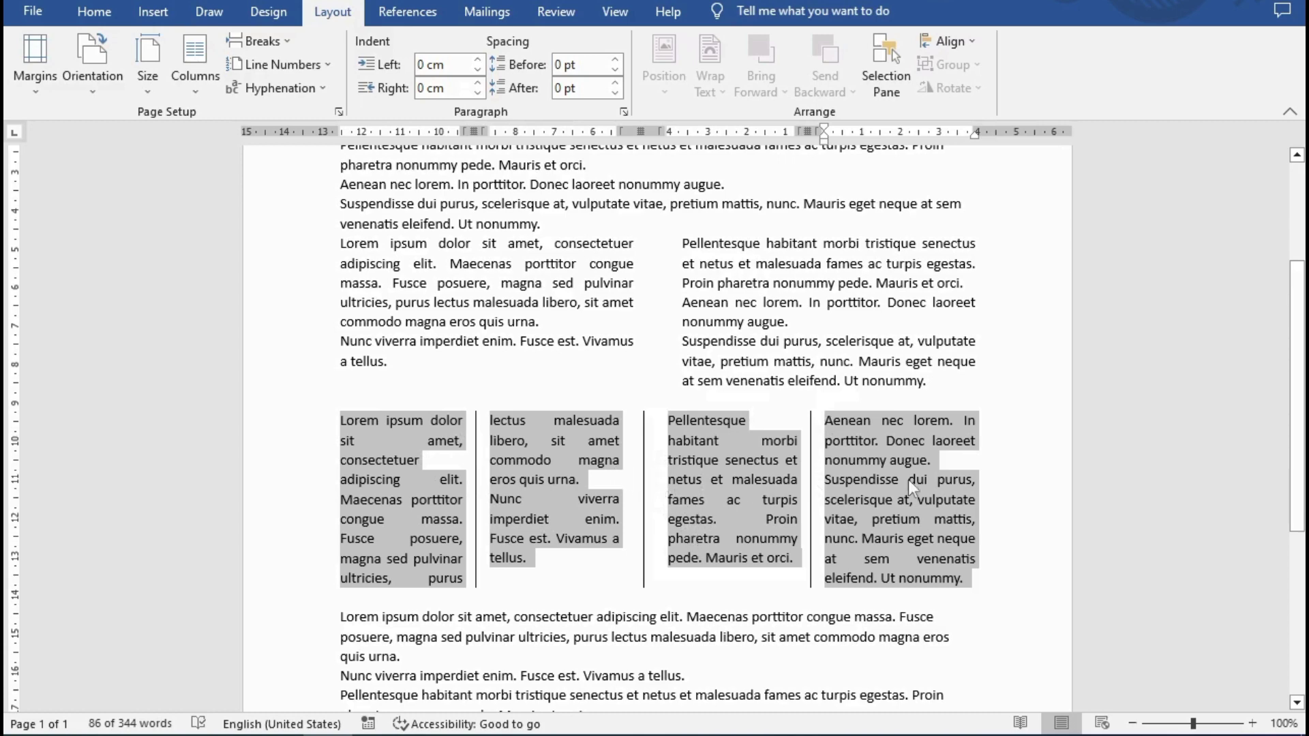
drag(1297, 443, 1296, 393)
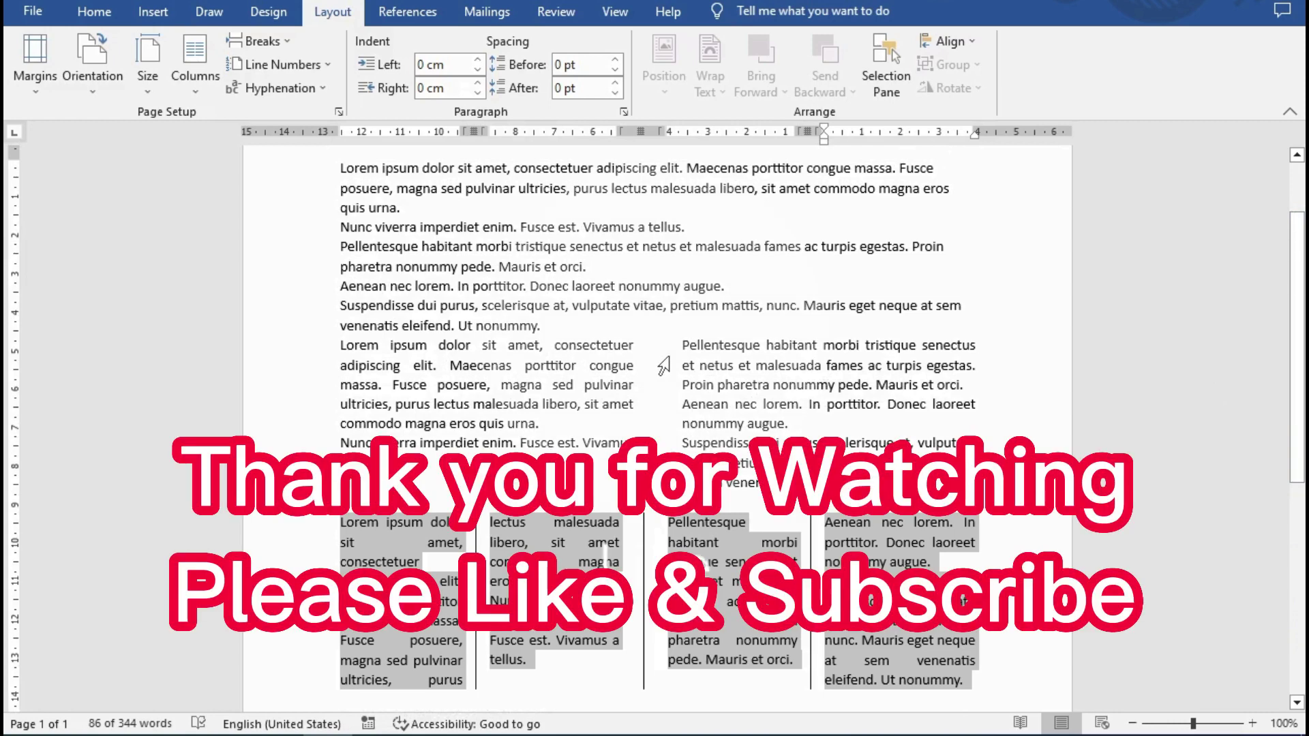
click(750, 422)
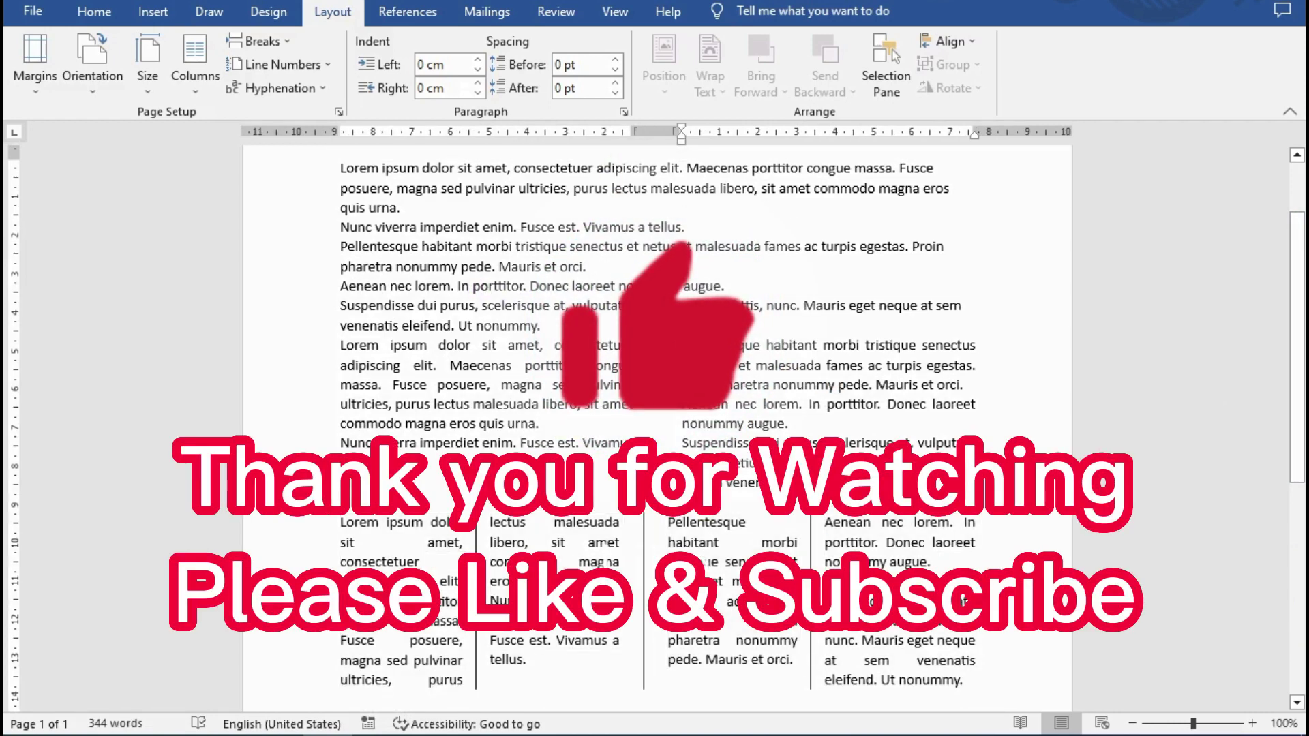